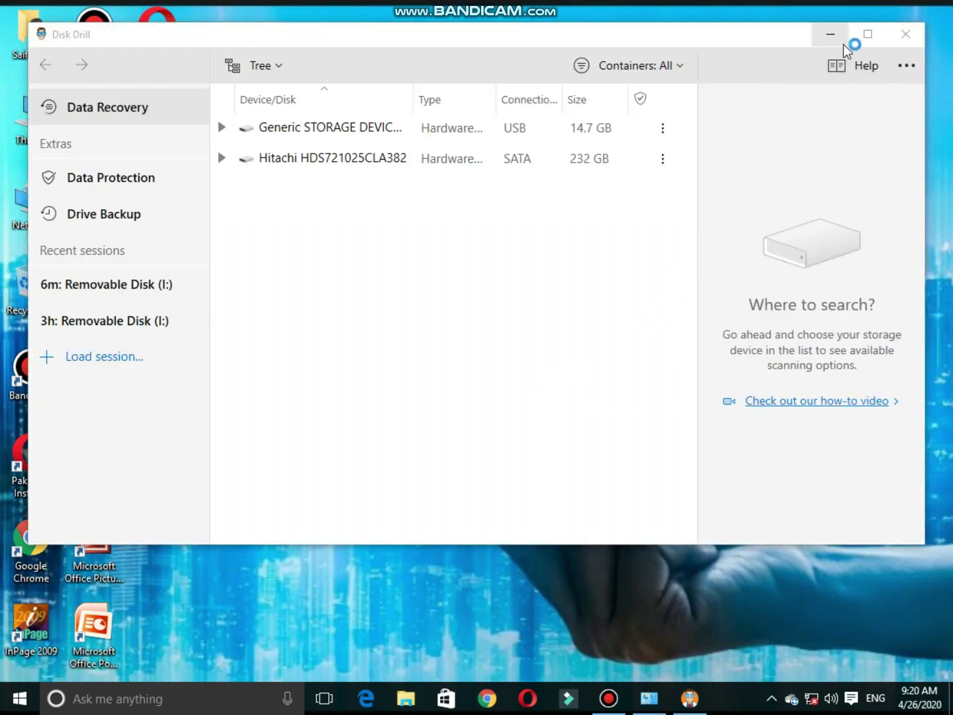
# - Maximize the window and run a Quick Scan for lost data on Removable Disk (I:) under the generic USB storage device
pyautogui.click(861, 41)
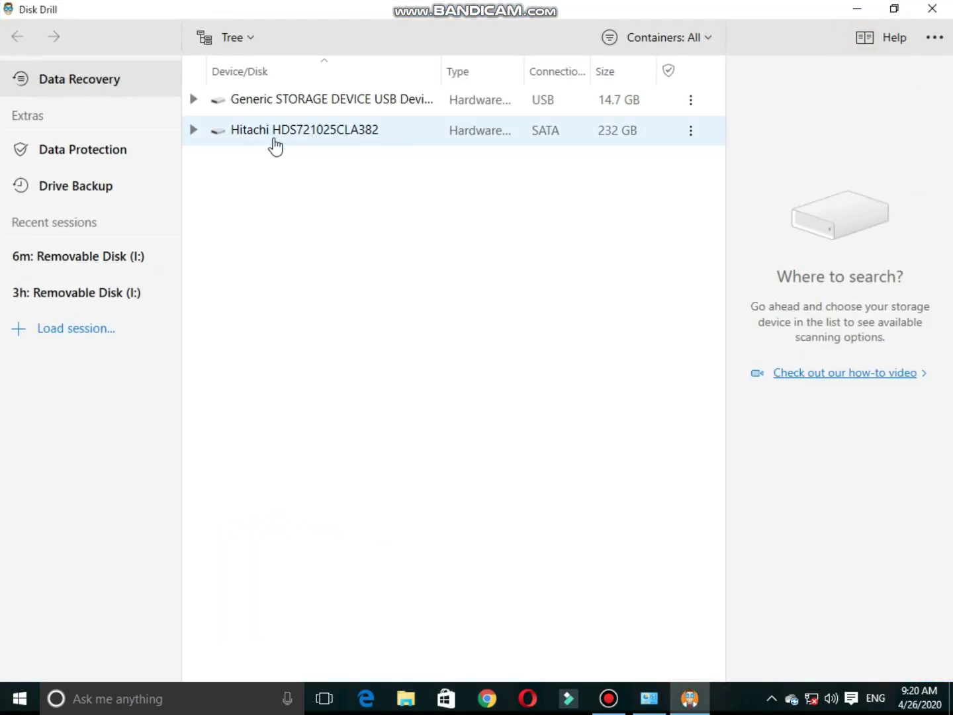
pyautogui.click(193, 100)
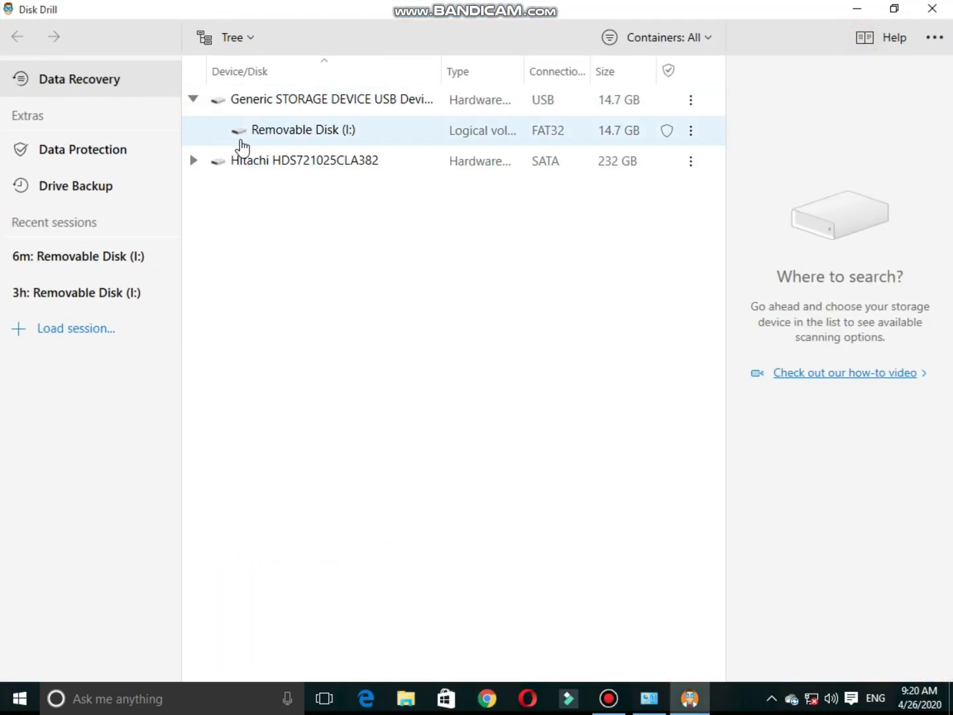
pyautogui.click(334, 140)
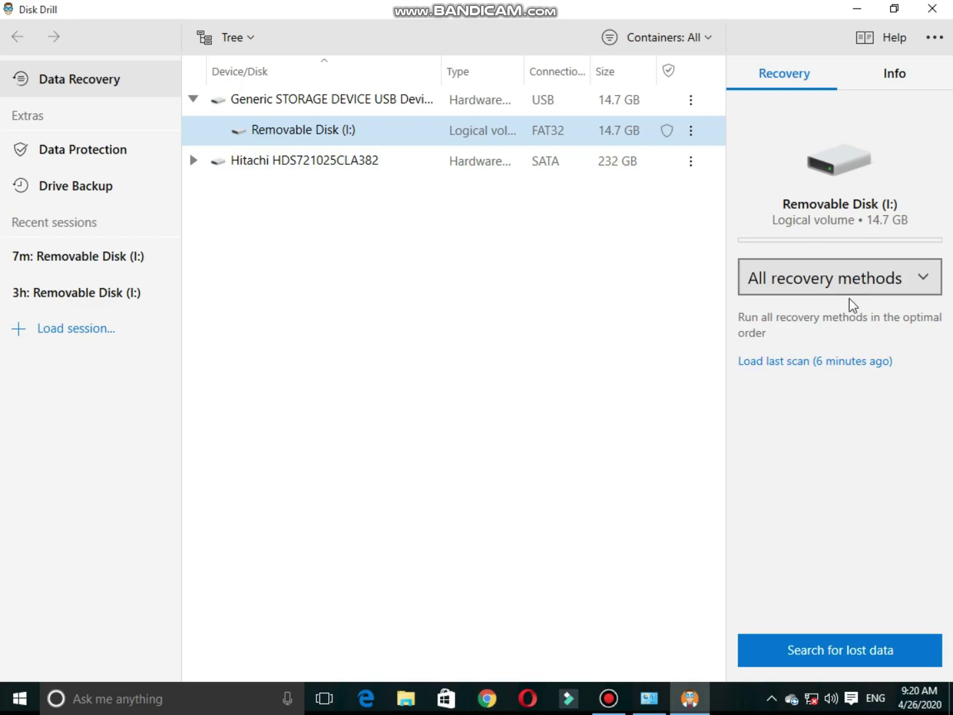
pyautogui.click(921, 277)
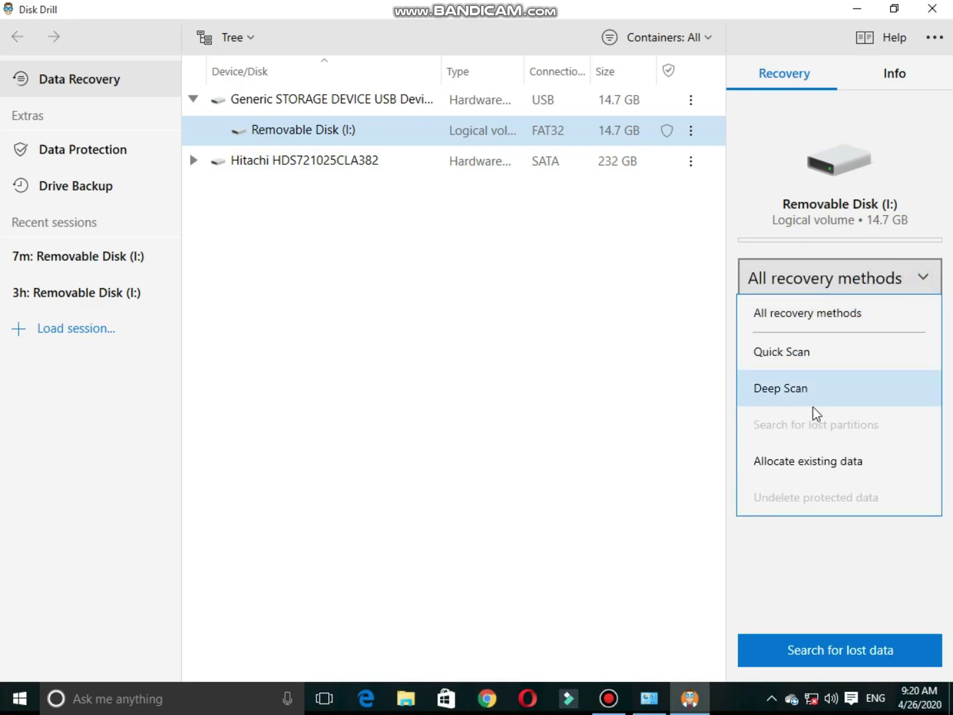
pyautogui.click(821, 348)
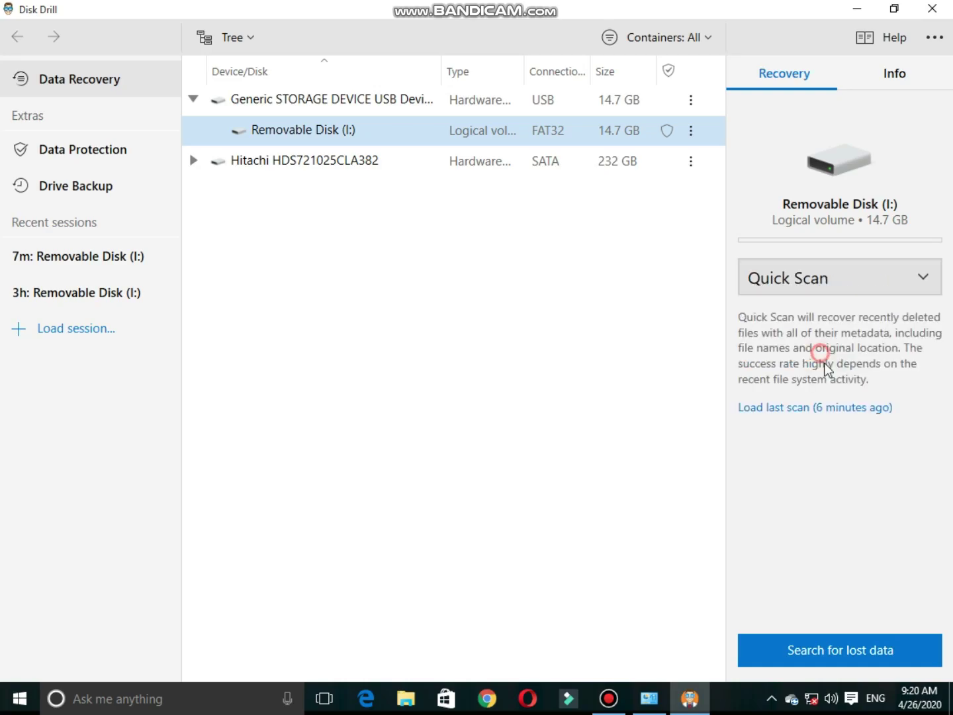
pyautogui.click(871, 646)
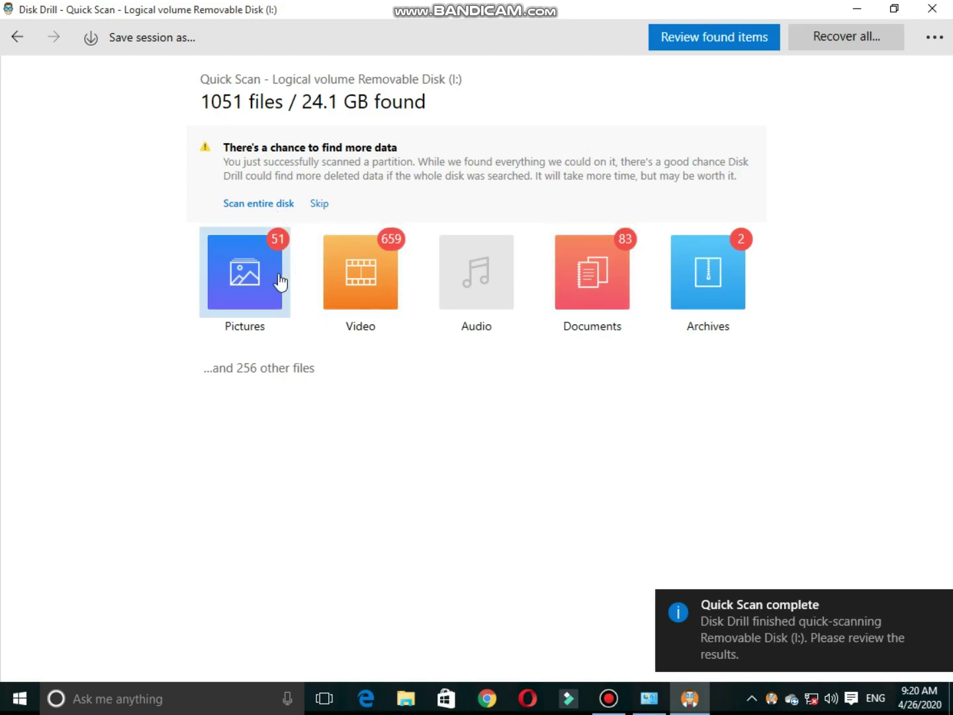
# - Review the archives found by the scan, dismiss the selection tip and select Office 2007.zip
pyautogui.click(741, 293)
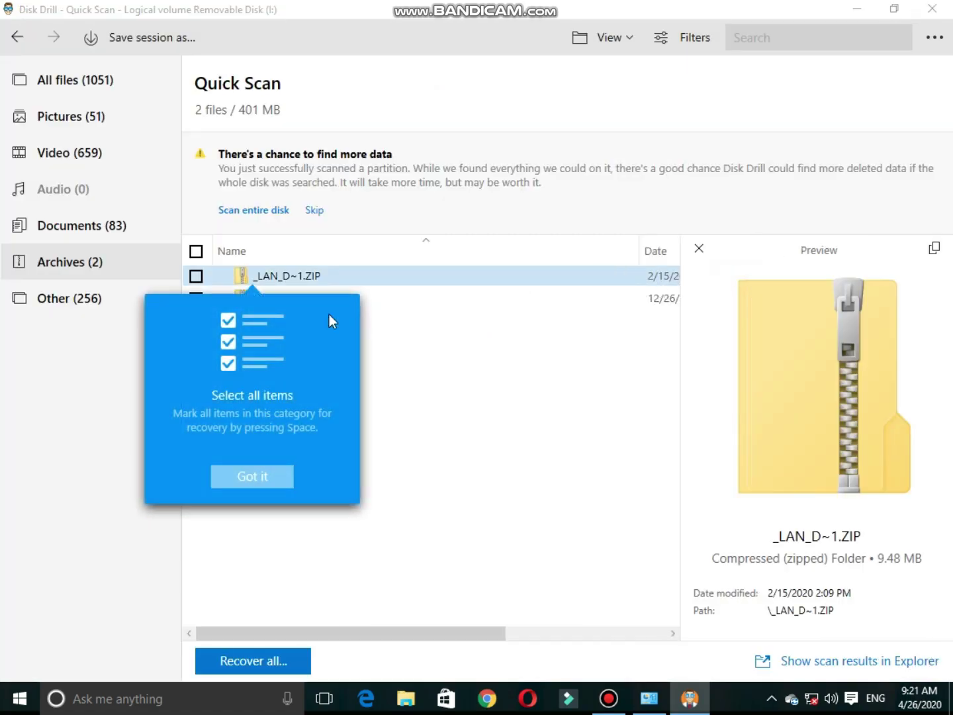
pyautogui.click(257, 474)
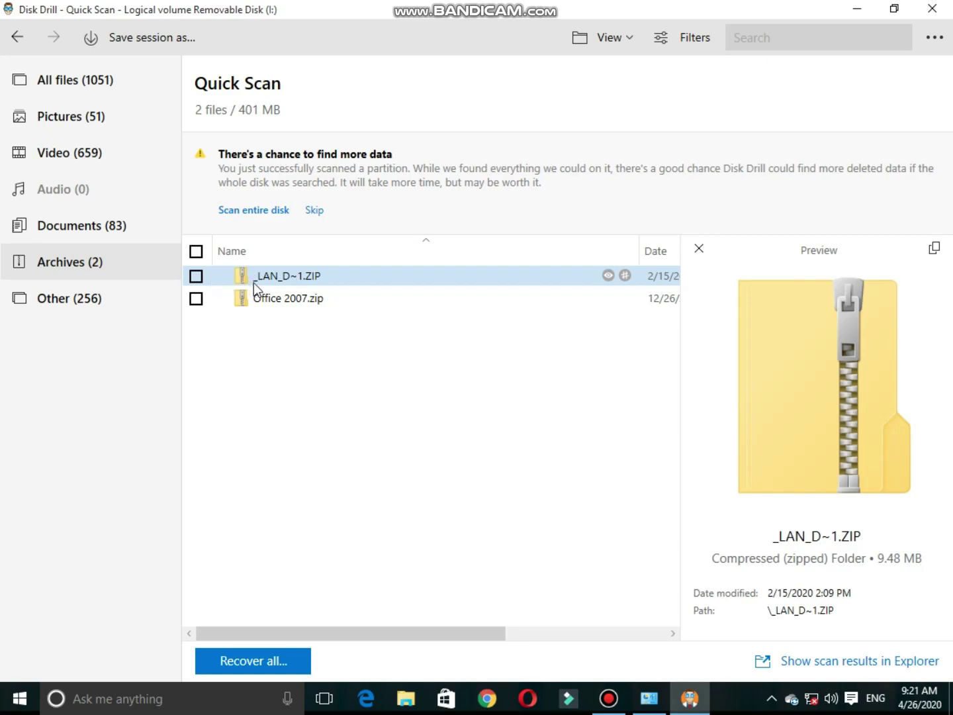
pyautogui.click(270, 302)
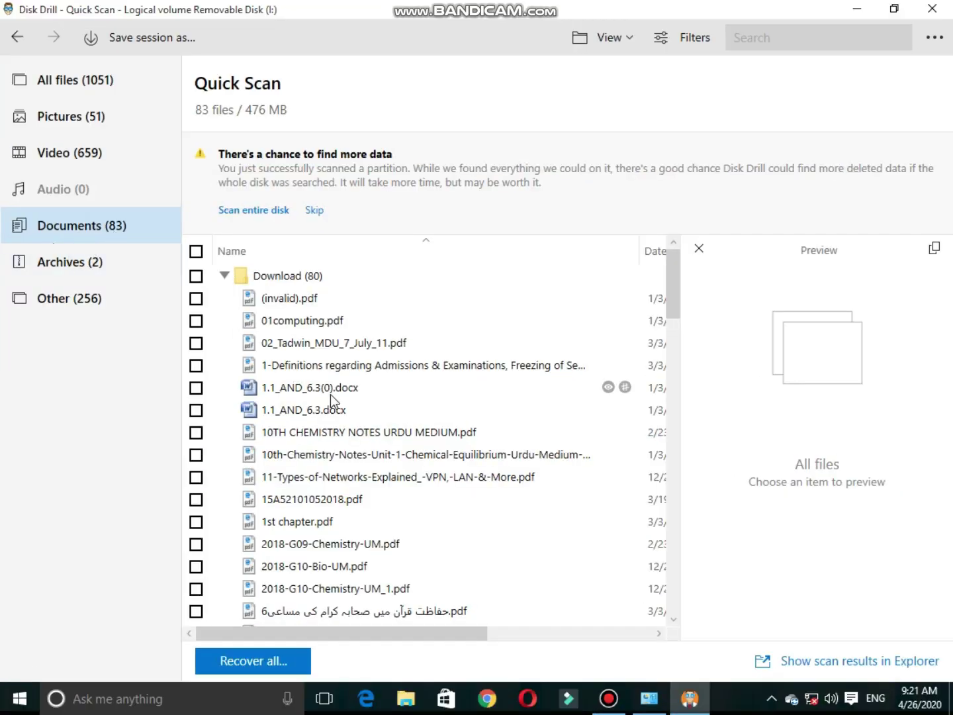
# - Mark the 8.56 MB Urdu-titled PDF among the found documents and recover it to the Desktop folder
pyautogui.scroll(-2, 310, 420)
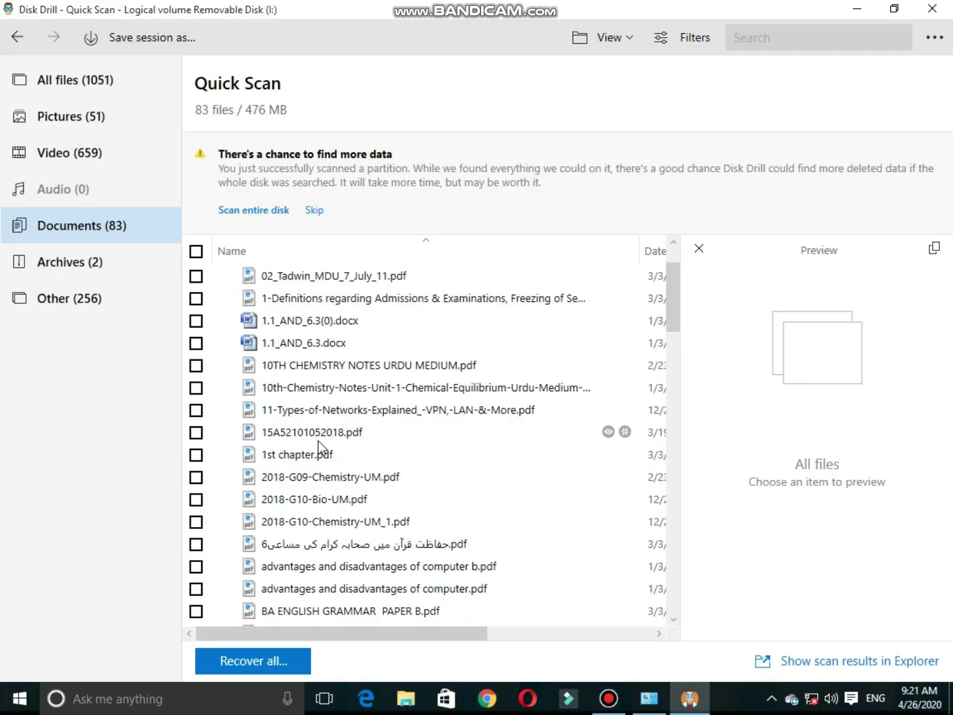
pyautogui.click(390, 484)
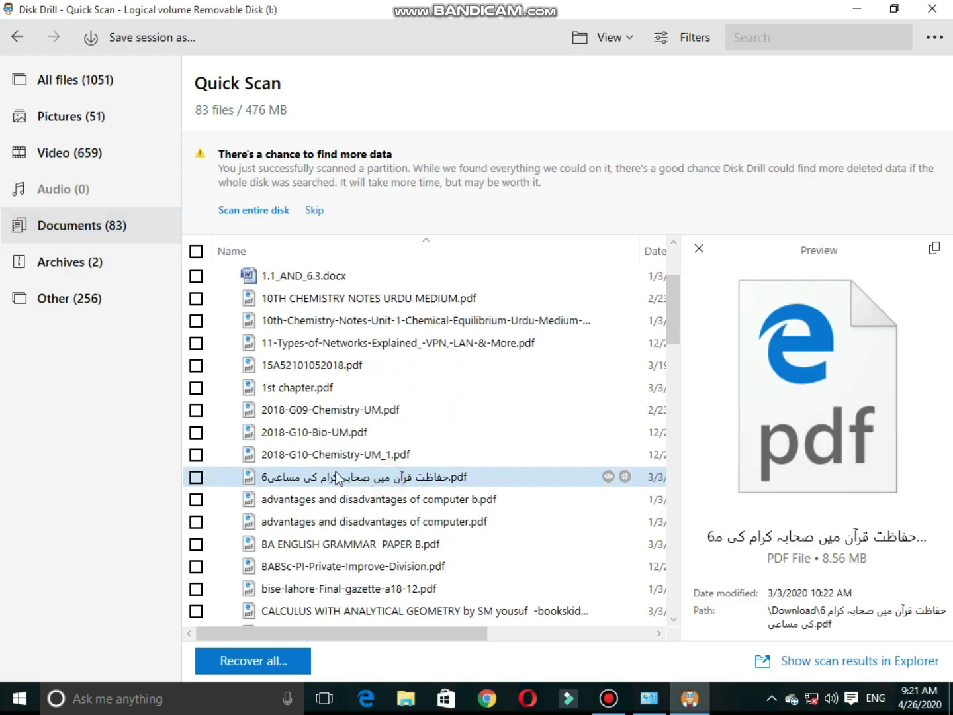
pyautogui.moveTo(629, 483)
pyautogui.click(197, 476)
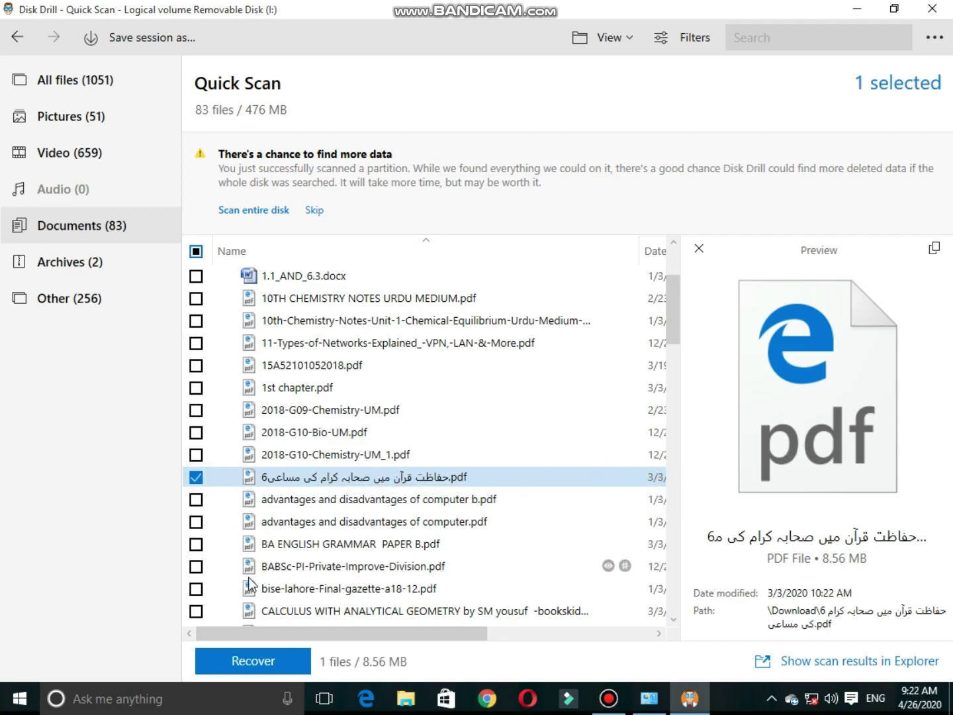
pyautogui.click(255, 663)
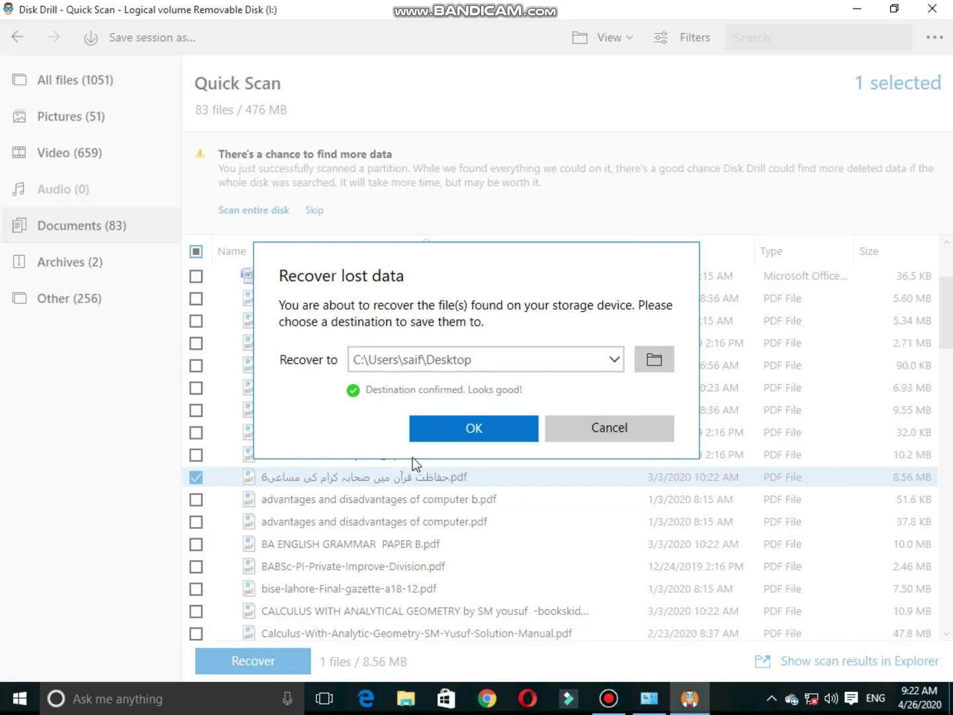
pyautogui.click(665, 363)
pyautogui.scroll(-2, 456, 348)
pyautogui.scroll(2, 454, 358)
pyautogui.click(422, 354)
pyautogui.click(495, 452)
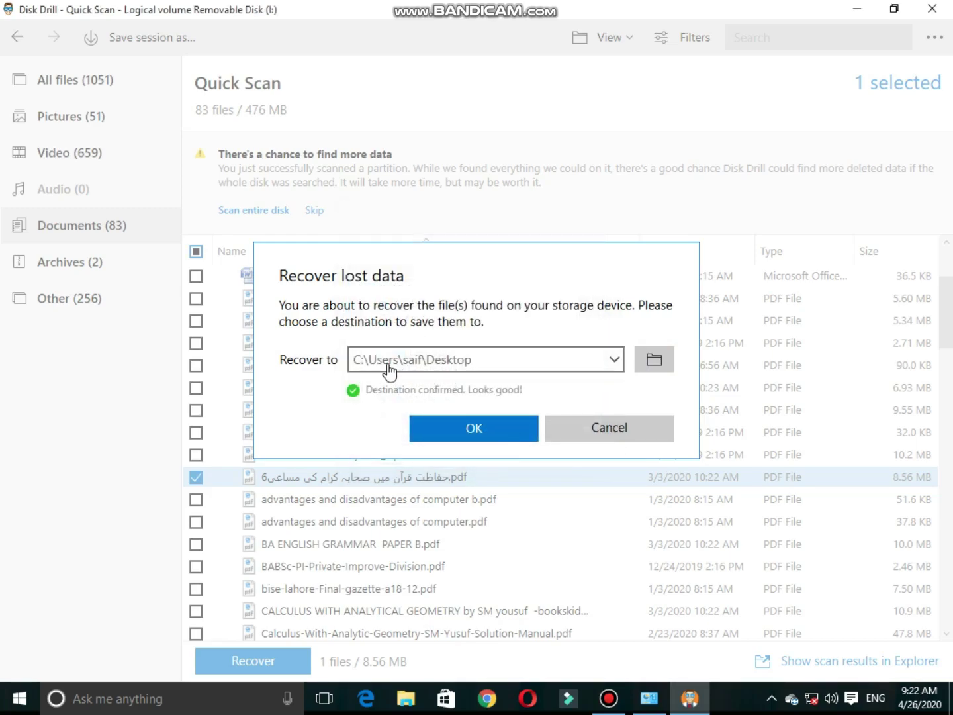
pyautogui.click(475, 431)
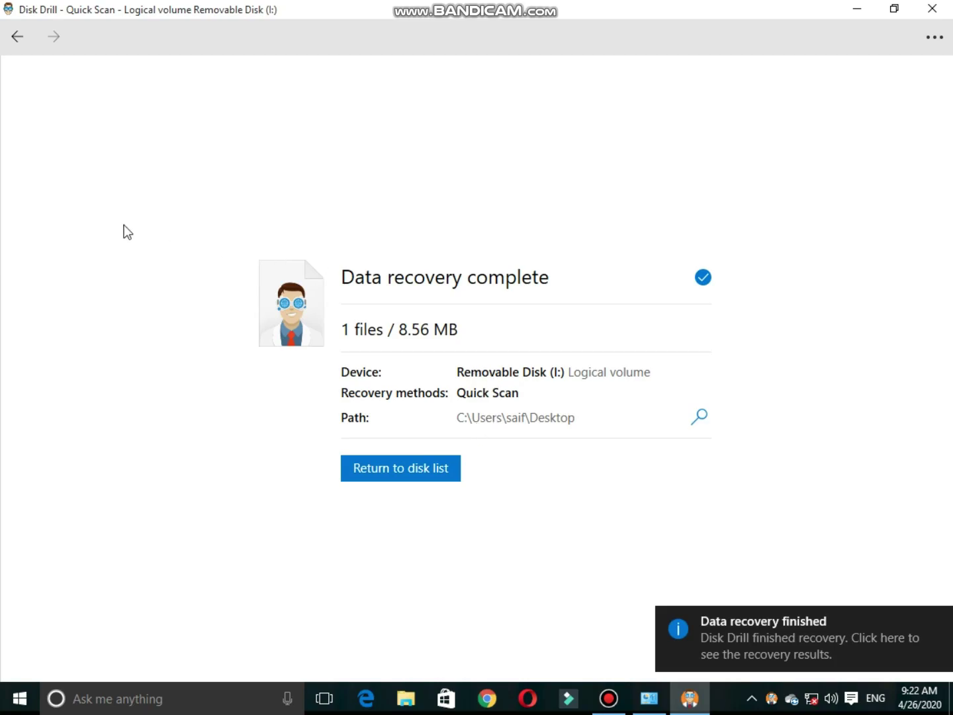
# - Return to the scan results and play the preview of VID-20200403-WA0002.mp4 from the found videos
pyautogui.click(17, 36)
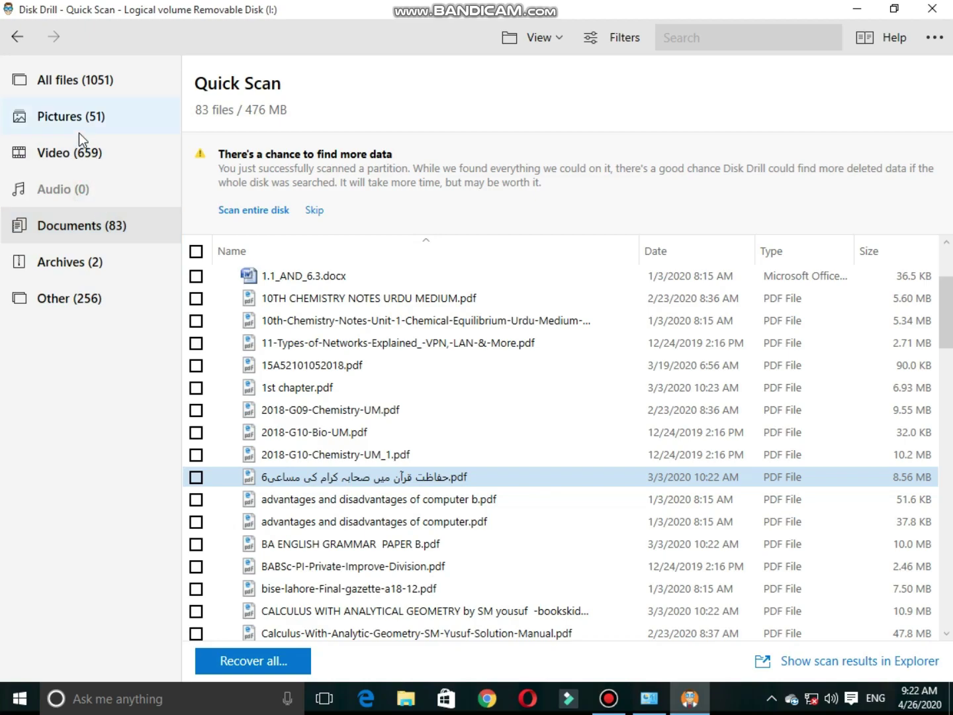
pyautogui.click(83, 153)
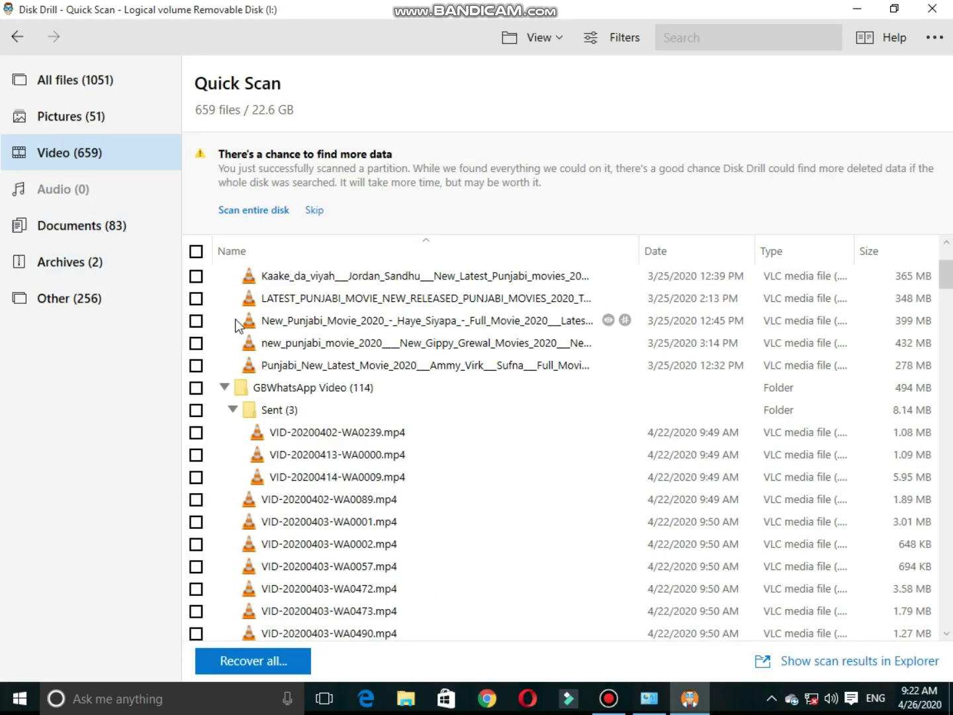
pyautogui.scroll(-2, 291, 397)
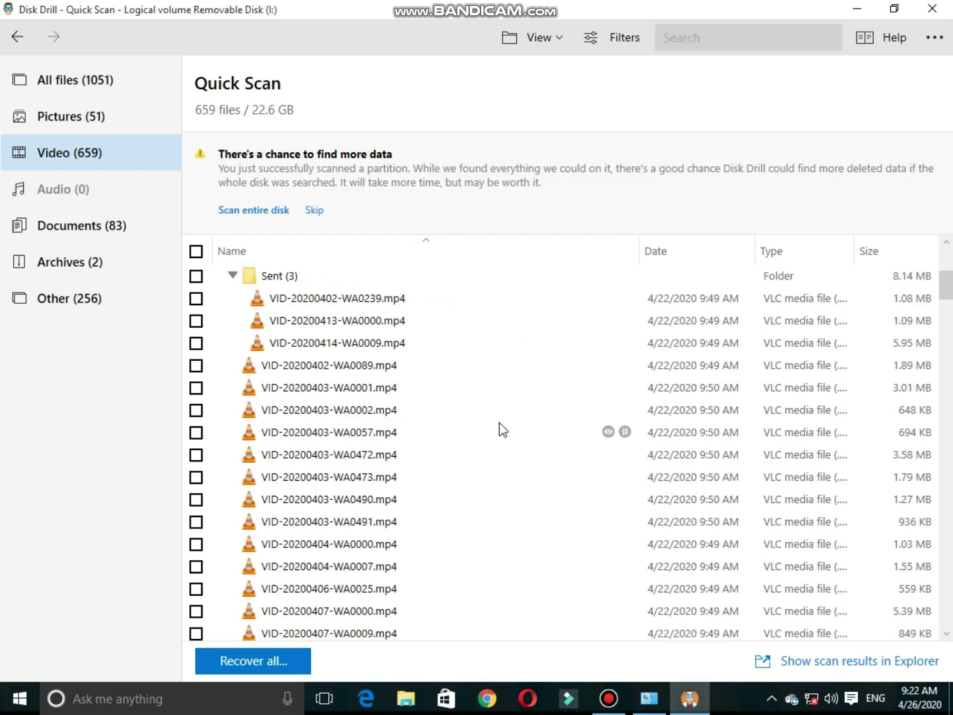
pyautogui.click(402, 408)
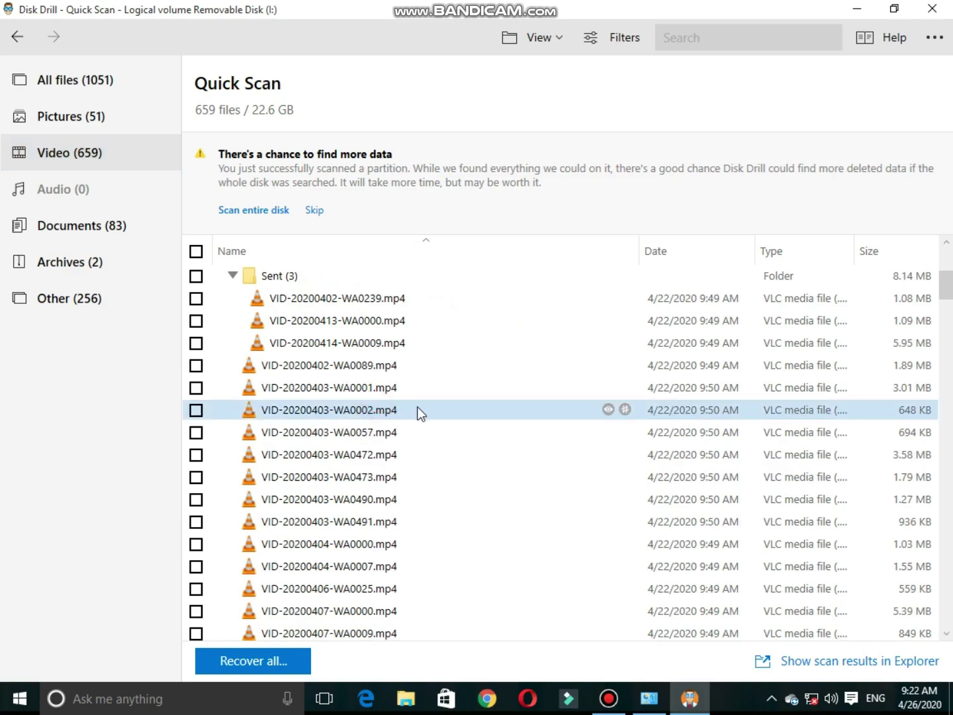
pyautogui.click(608, 410)
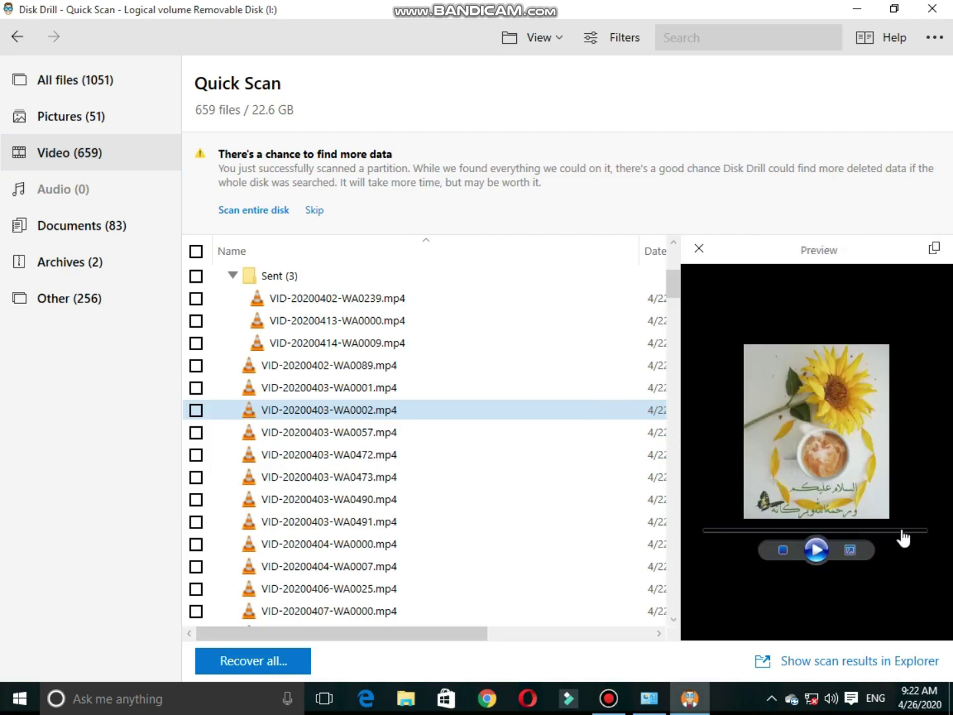
pyautogui.click(820, 548)
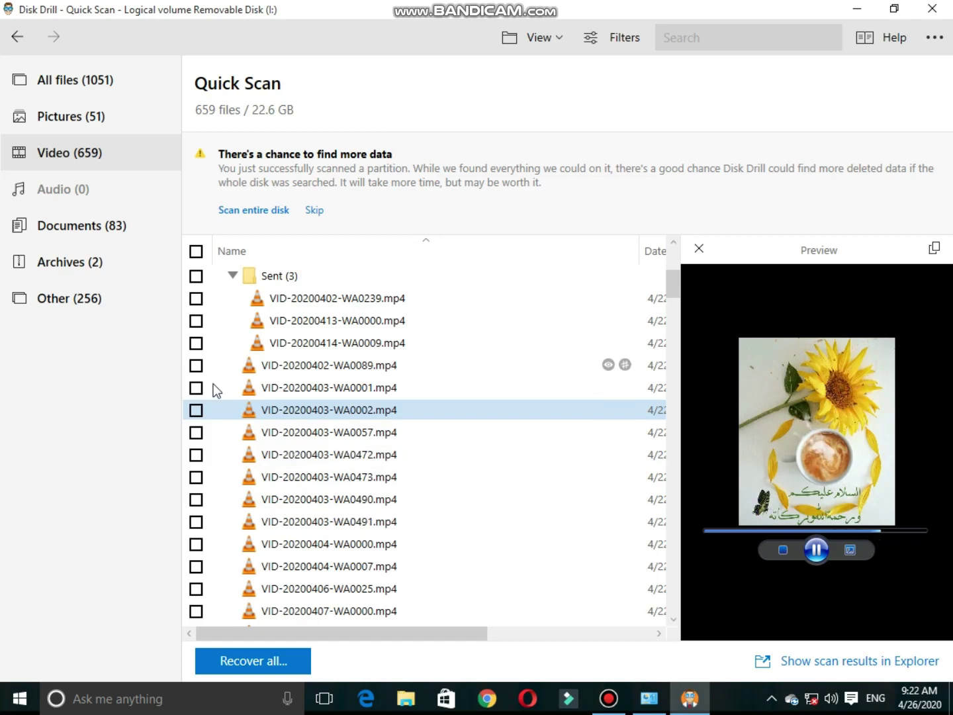
# - Mark the video VID-20200403-WA0002.mp4 and recover it to the Desktop folder
pyautogui.click(194, 411)
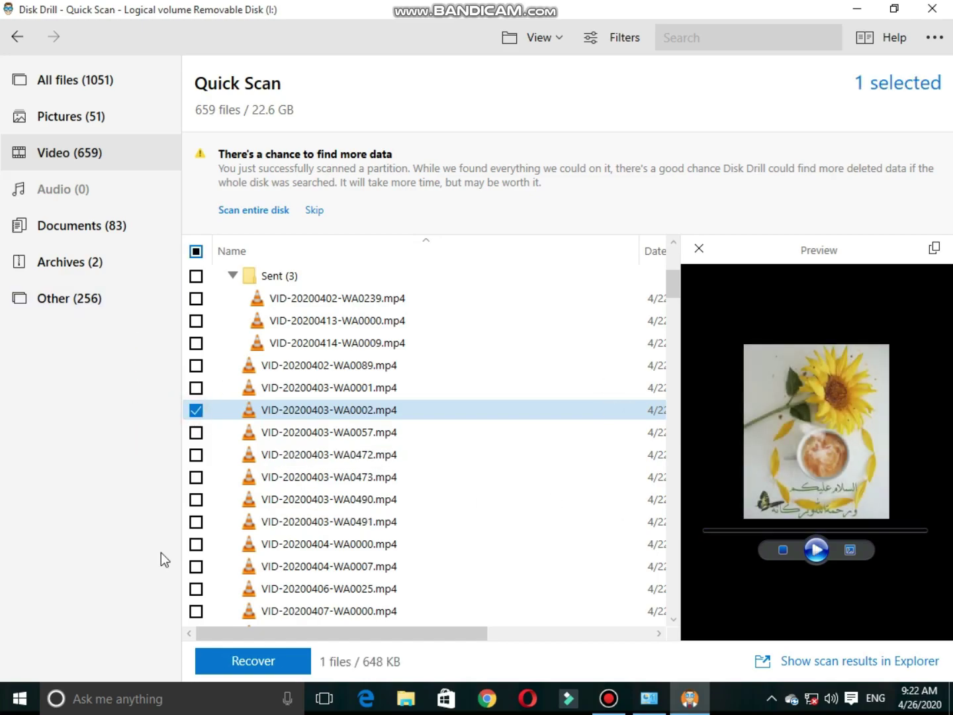
pyautogui.click(239, 660)
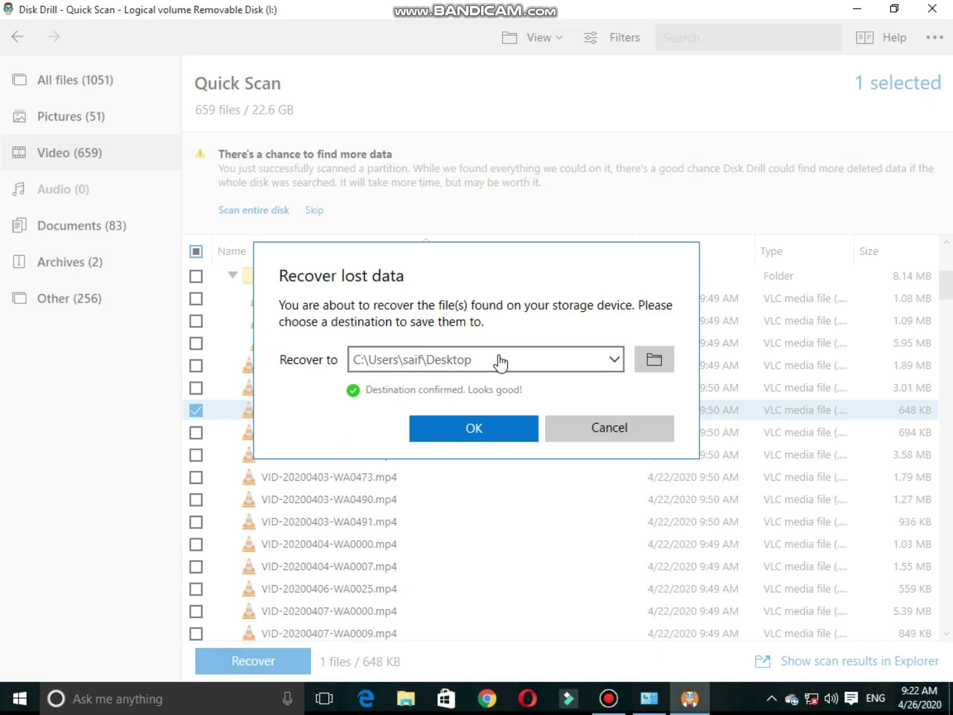
pyautogui.click(480, 426)
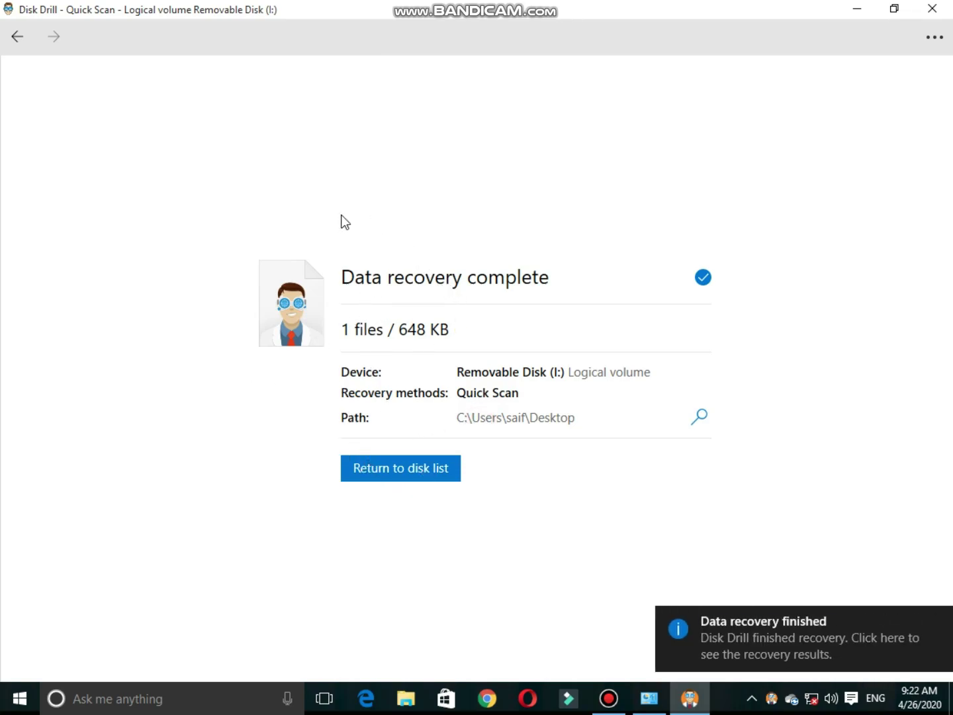
# - Return to the scan results, mark IMG_20200210_131517.jpg among the found pictures and recover it to the Desktop folder
pyautogui.click(21, 39)
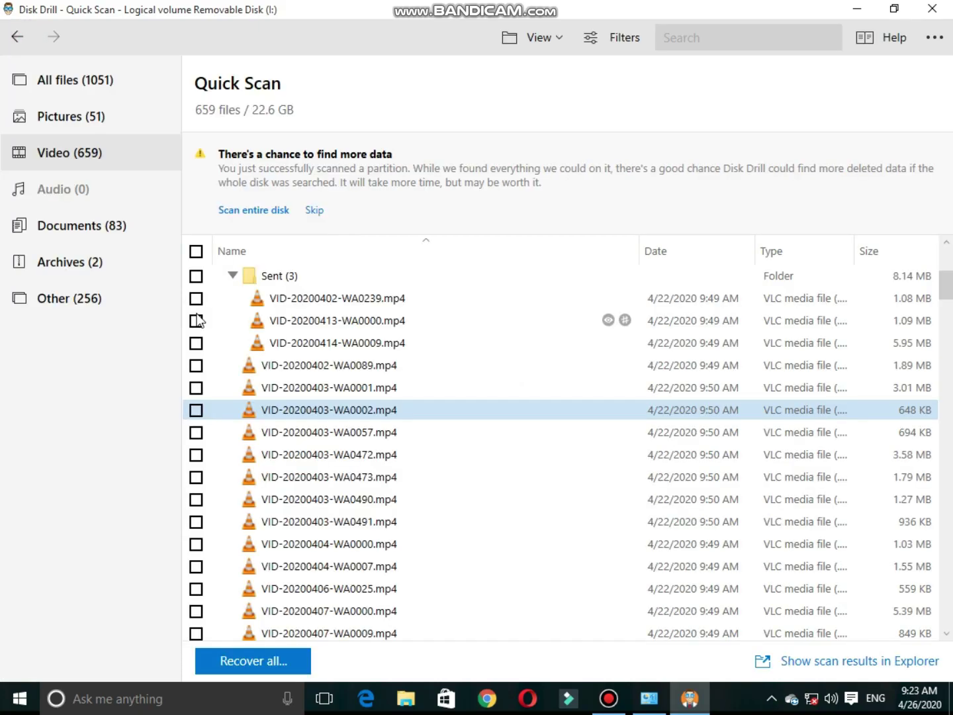
pyautogui.click(87, 121)
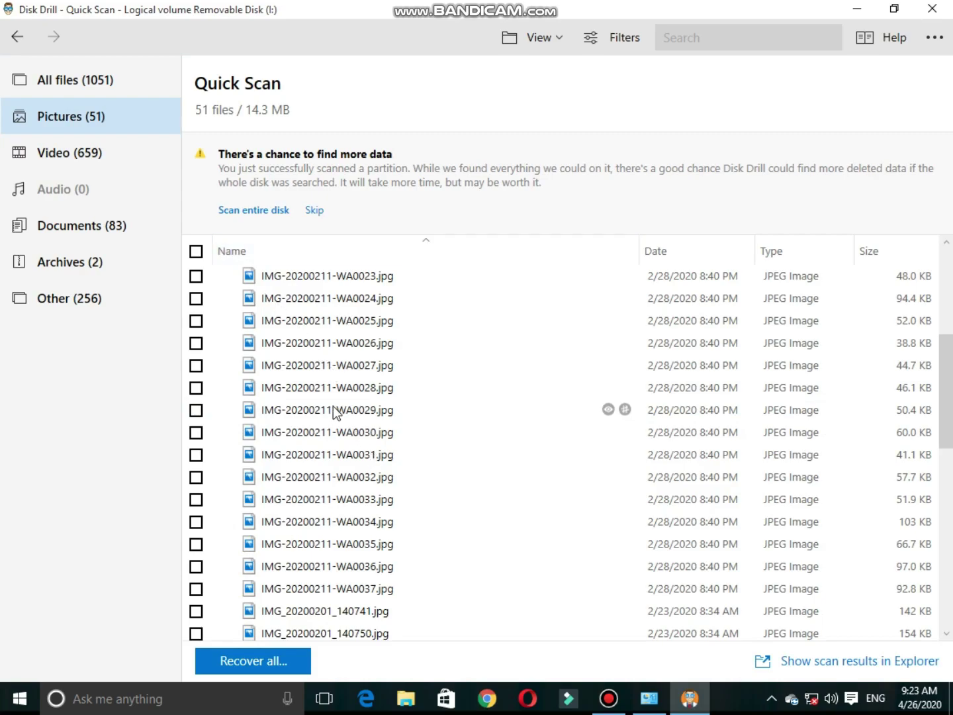
pyautogui.scroll(-8, 334, 412)
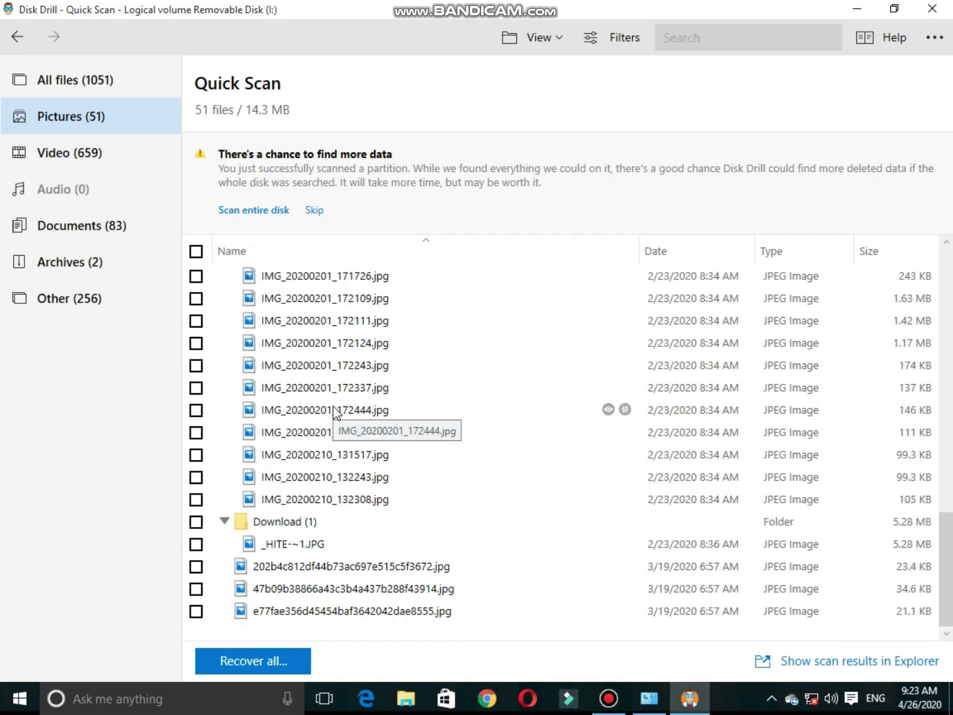
pyautogui.scroll(12, 335, 407)
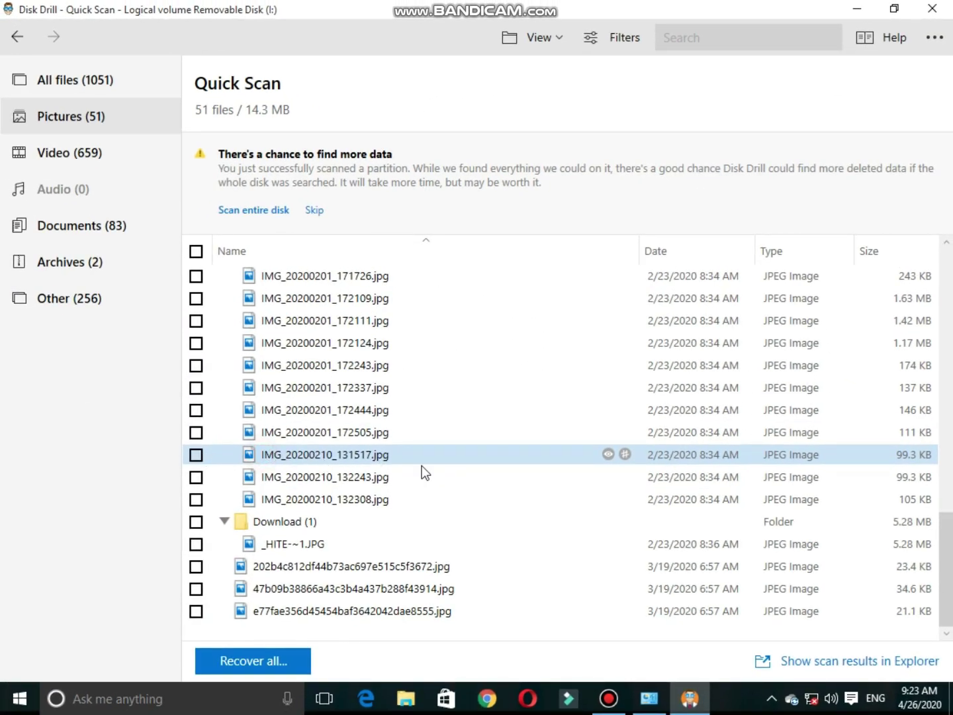
pyautogui.click(196, 454)
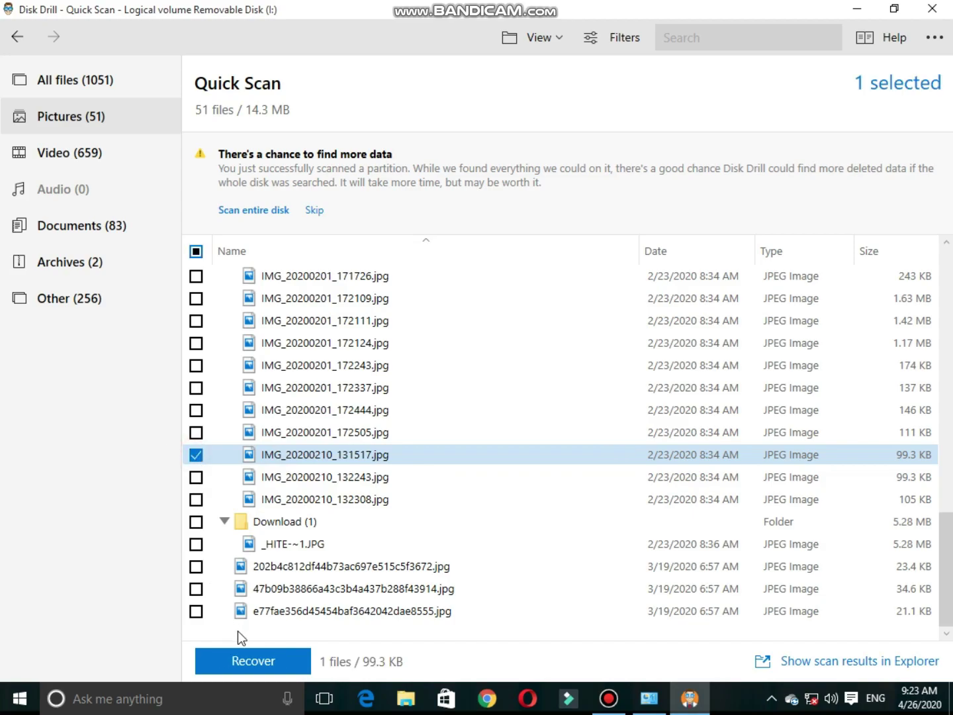
pyautogui.click(254, 659)
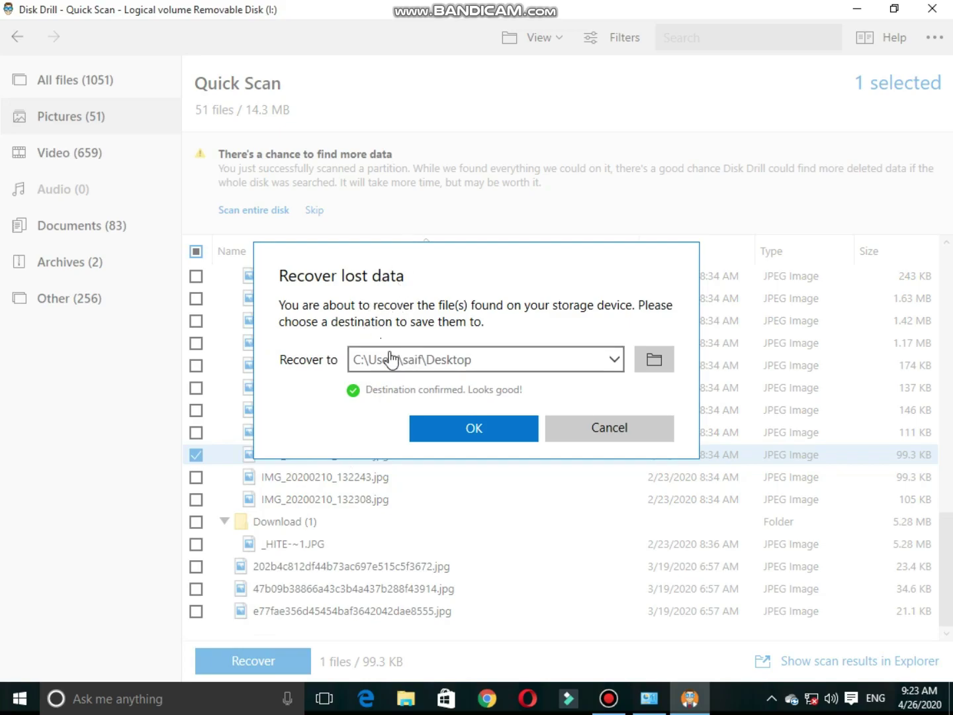
pyautogui.click(457, 426)
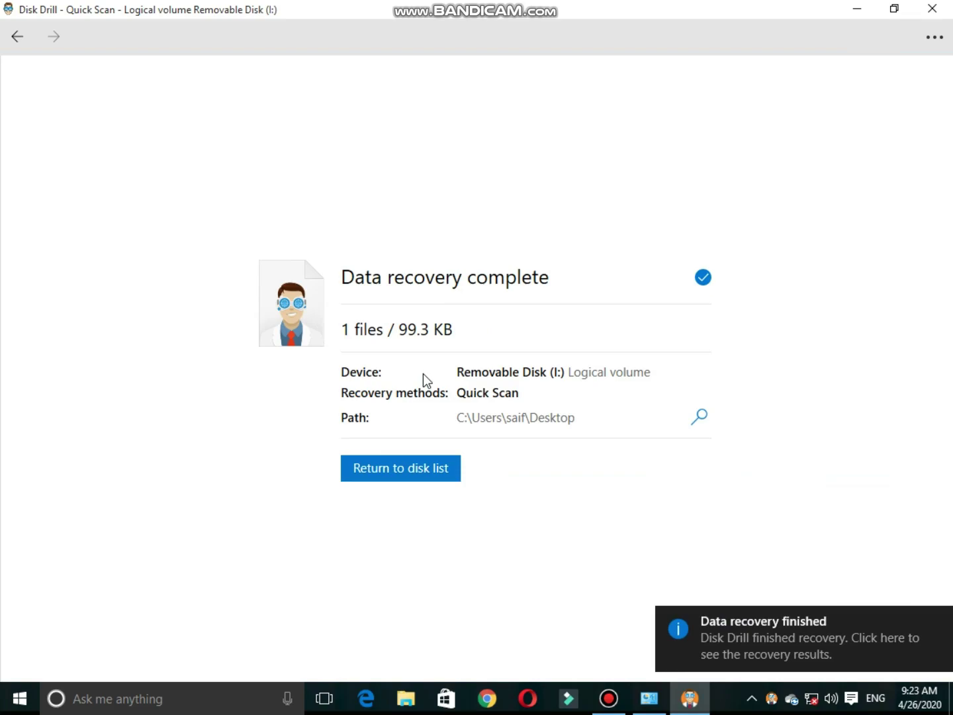
# - Go back to the disk list and start a Deep Scan for lost data on Removable Disk (I:)
pyautogui.click(17, 38)
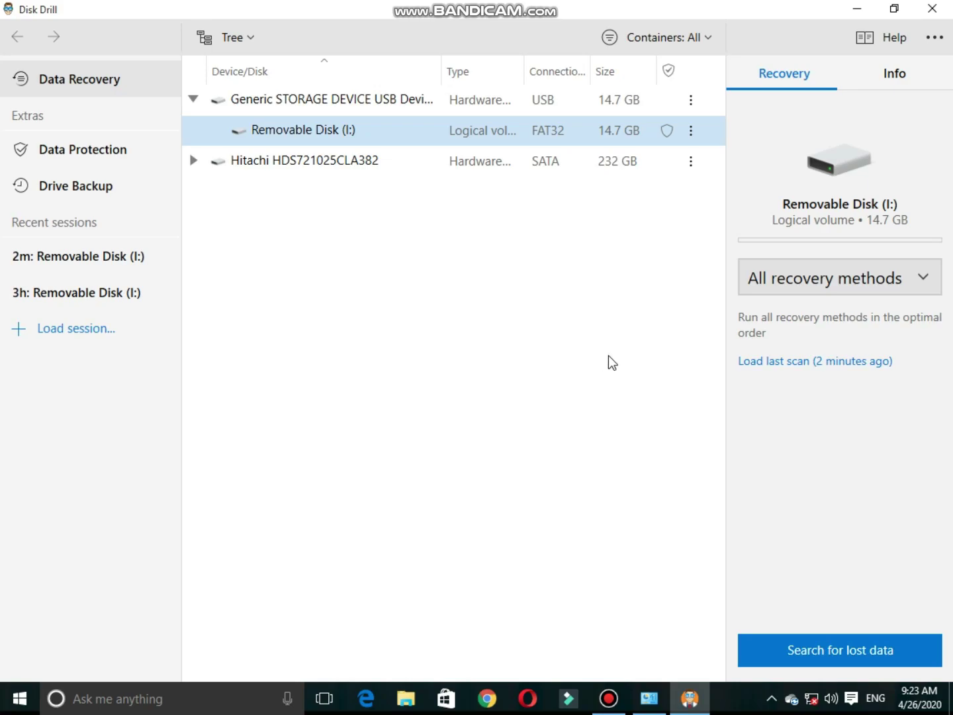
pyautogui.click(925, 280)
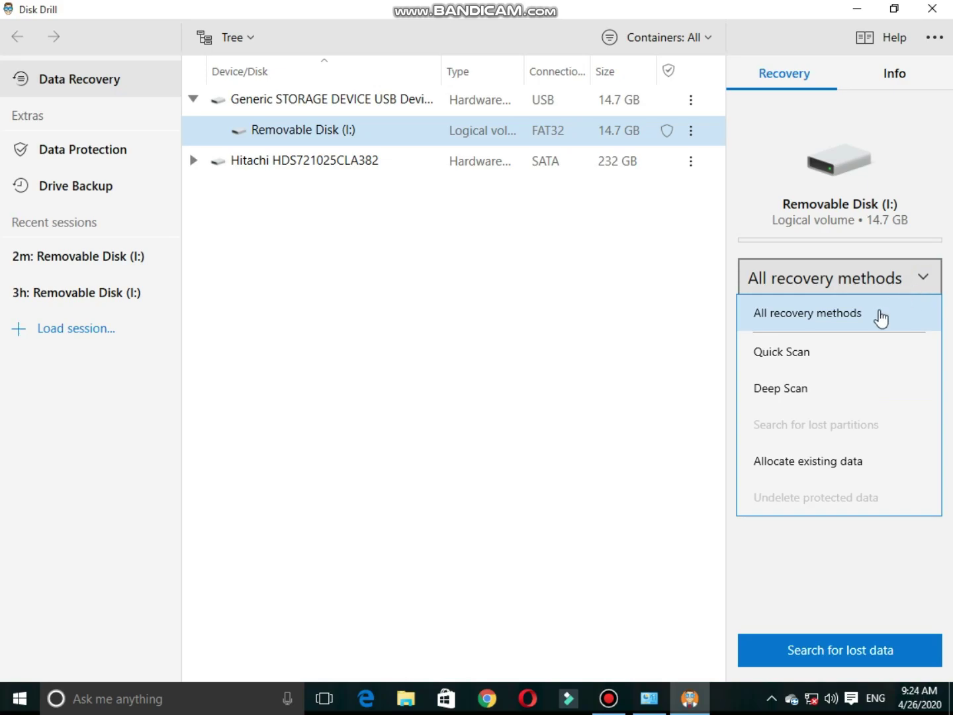
pyautogui.click(774, 397)
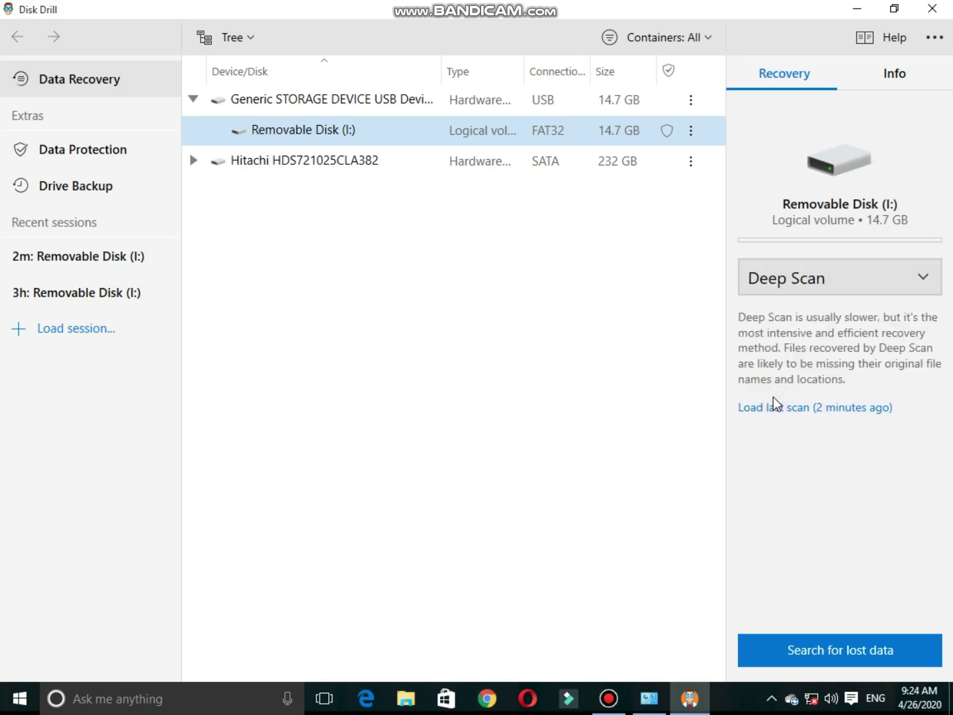
pyautogui.click(808, 652)
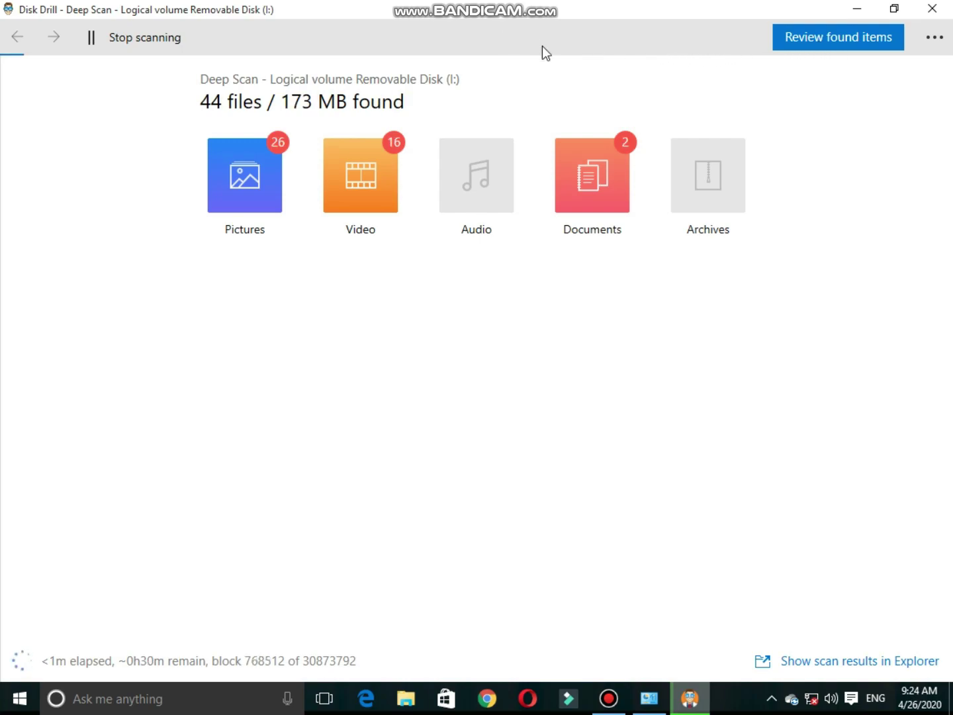
# - Switch to the desktop and move the Download, GBWhatsApp Video and Camera folders away from the other icons to the middle of the wallpaper
pyautogui.click(856, 9)
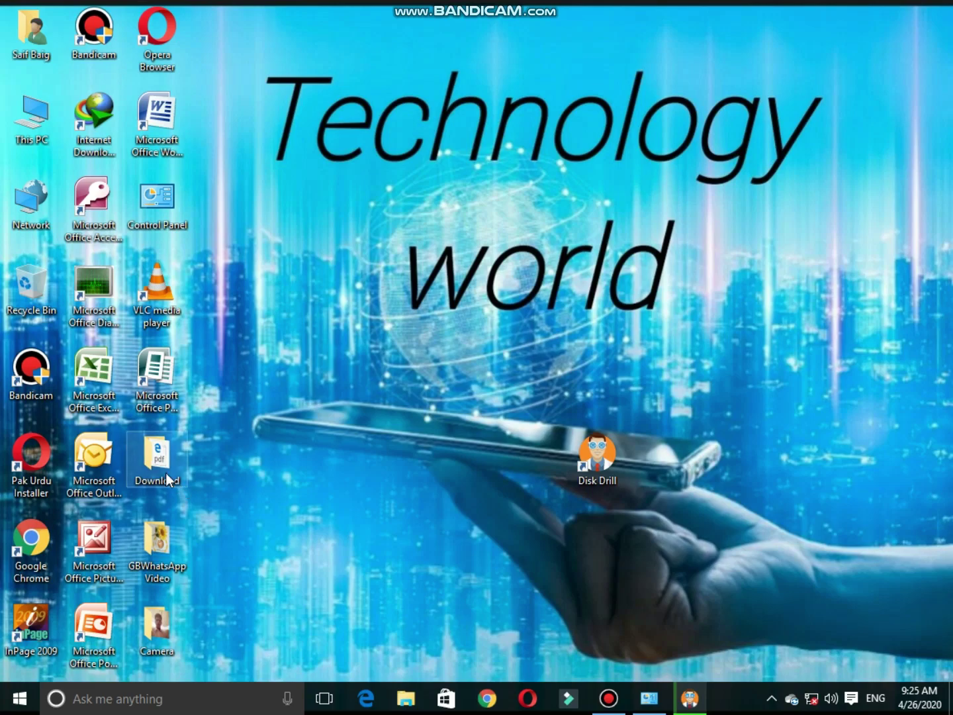
pyautogui.moveTo(158, 472); pyautogui.dragTo(535, 386)
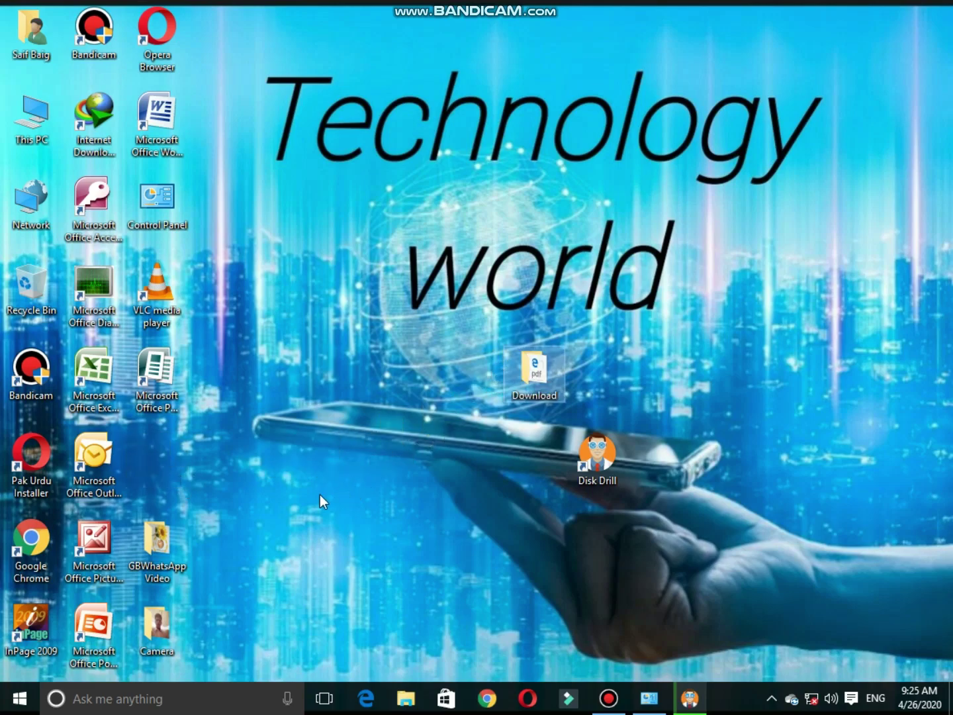
pyautogui.moveTo(173, 533); pyautogui.dragTo(477, 439)
pyautogui.moveTo(158, 625); pyautogui.dragTo(491, 255)
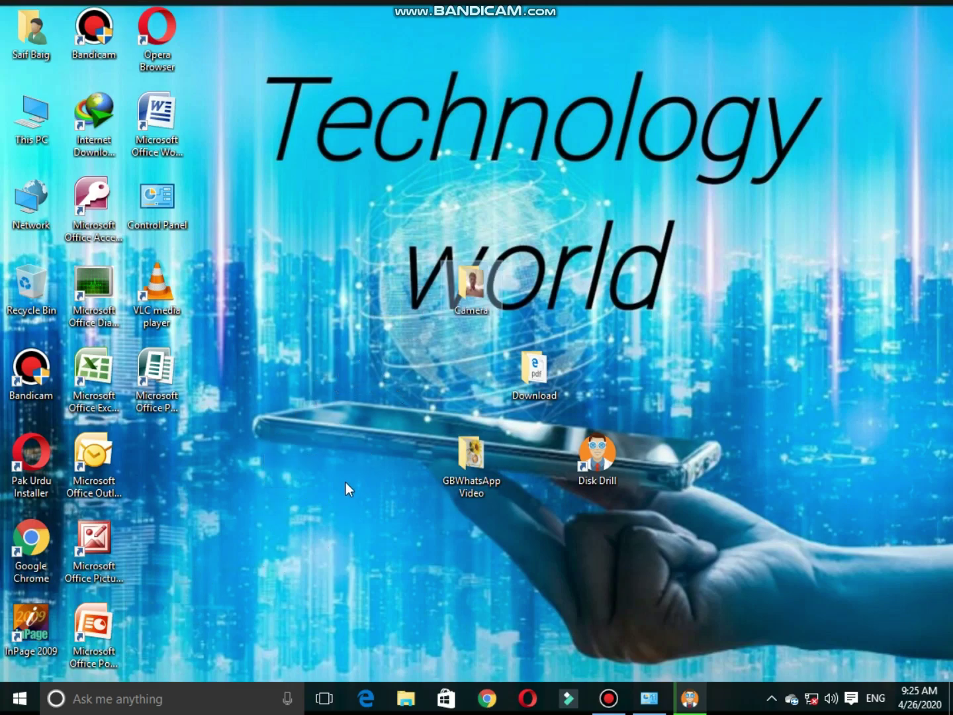
# - Play the recovered video VID-20200403-WA0002 from the GBWhatsApp Video folder in a maximized player, and close the player and folder
pyautogui.doubleClick(492, 470)
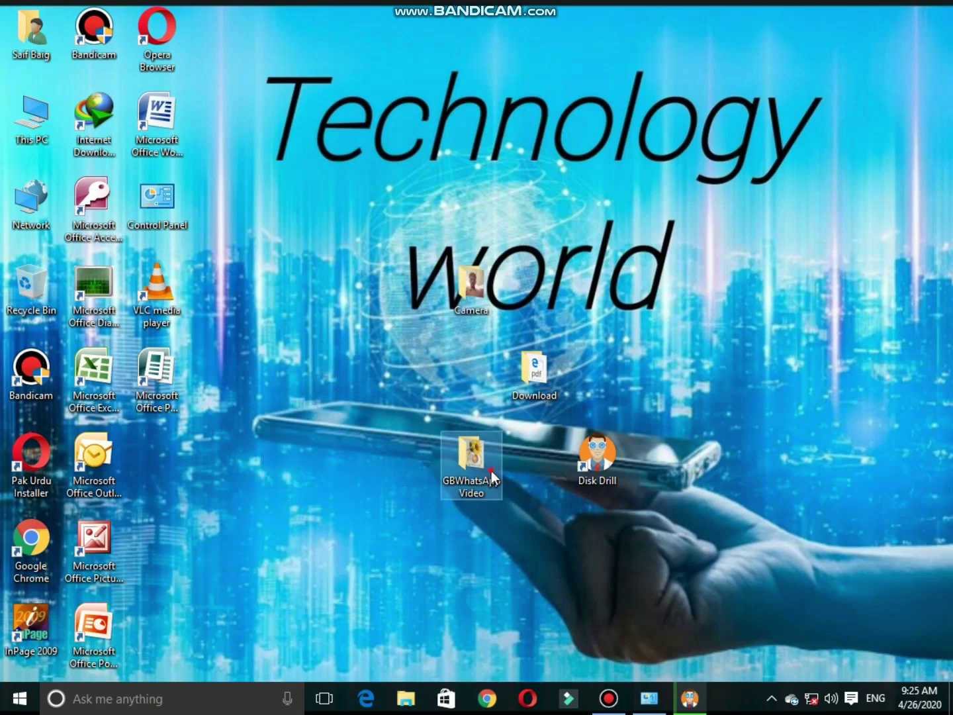
pyautogui.click(414, 290)
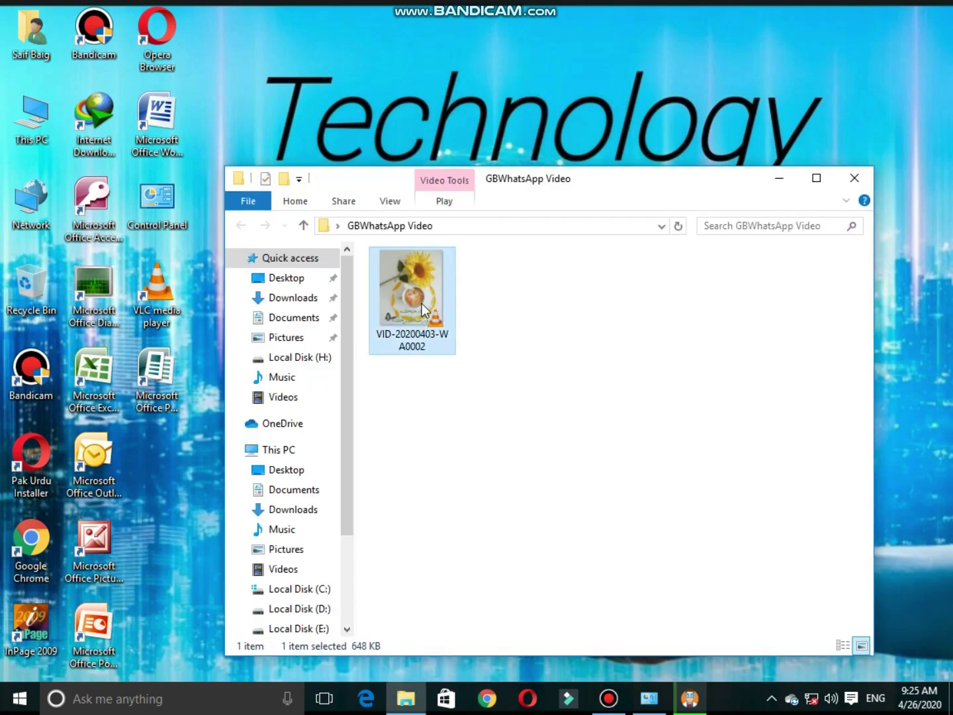
pyautogui.doubleClick(419, 303)
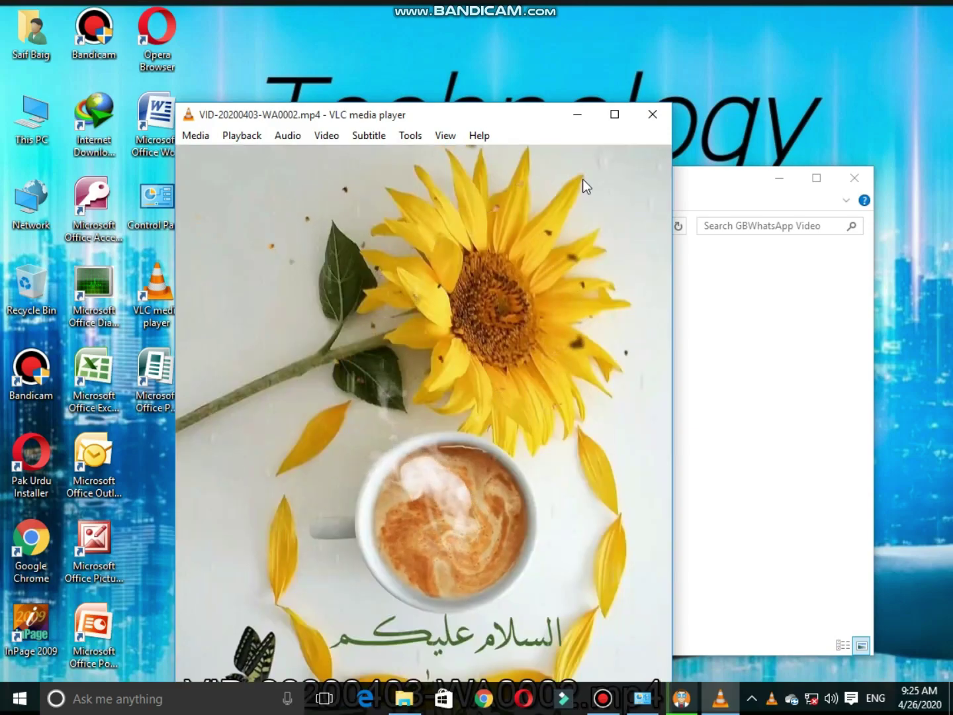
pyautogui.click(615, 114)
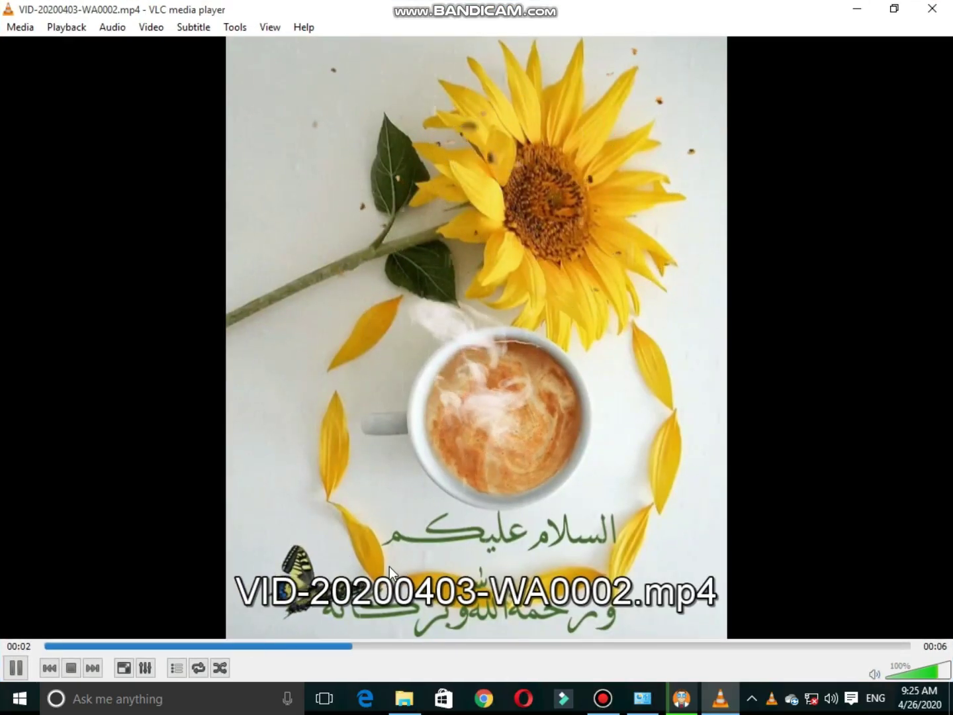
pyautogui.click(932, 9)
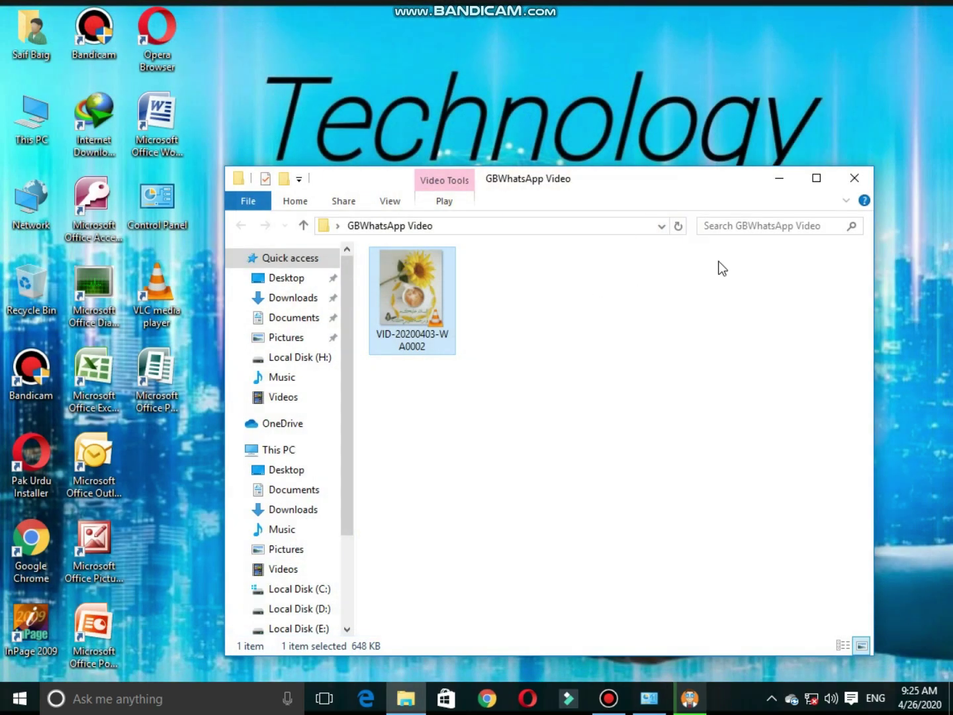
pyautogui.click(853, 179)
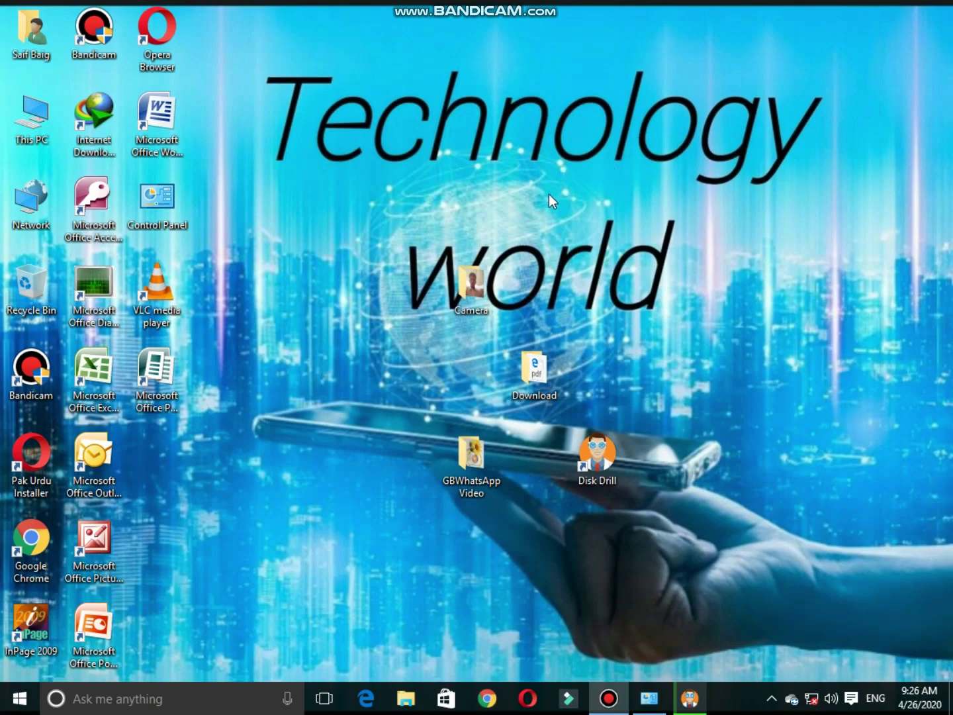
# - View the recovered picture in the Camera folder, close the folder, and place the Download folder between Camera and GBWhatsApp Video
pyautogui.doubleClick(490, 266)
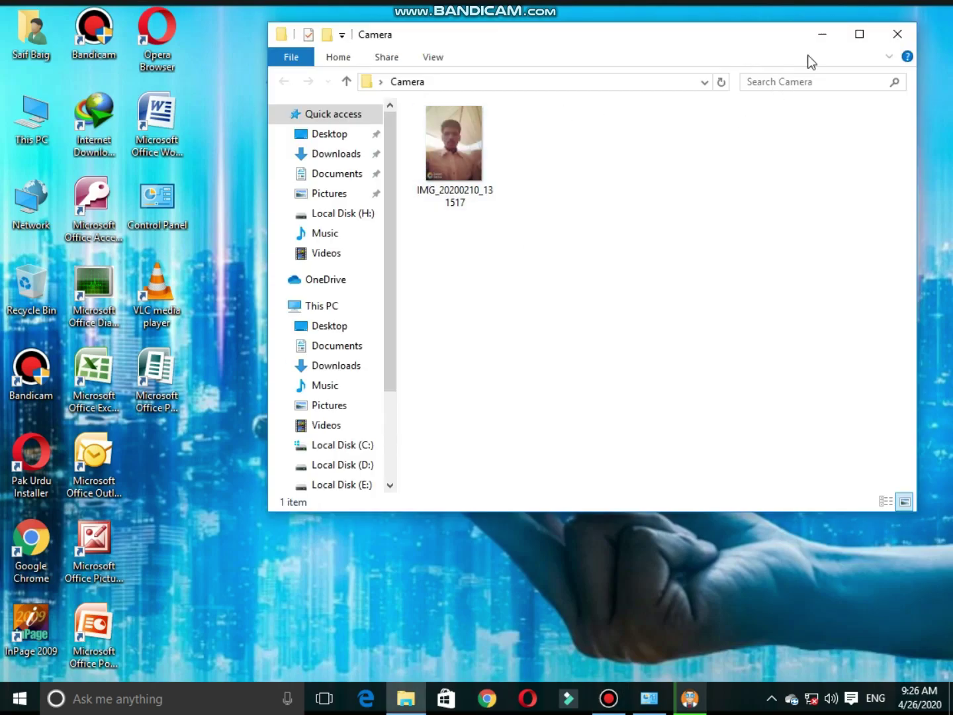
pyautogui.click(898, 33)
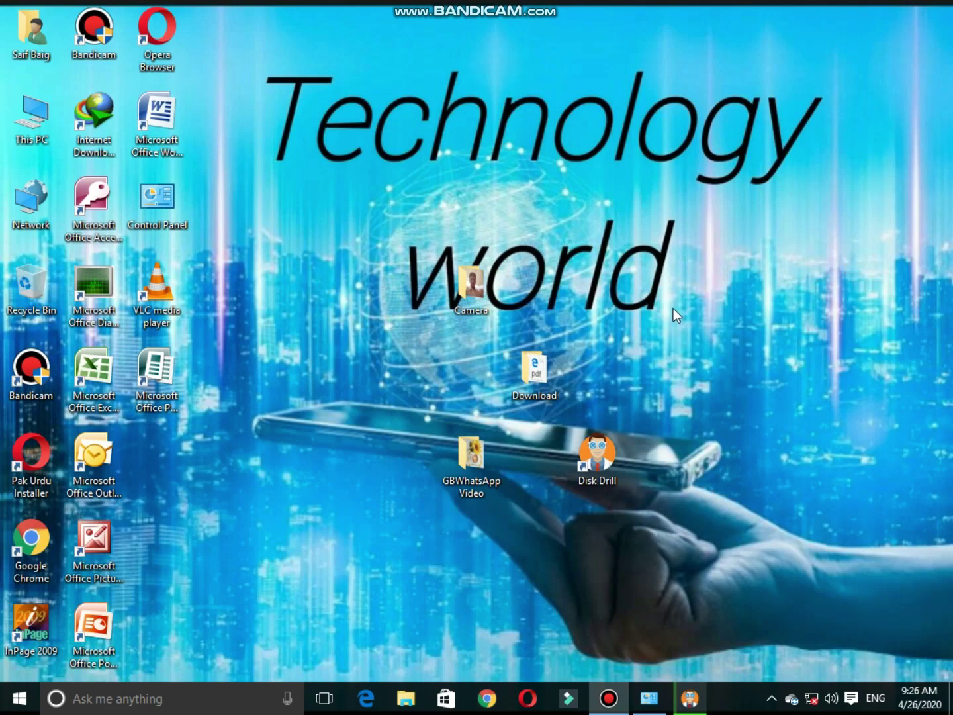
pyautogui.moveTo(545, 369); pyautogui.dragTo(489, 360)
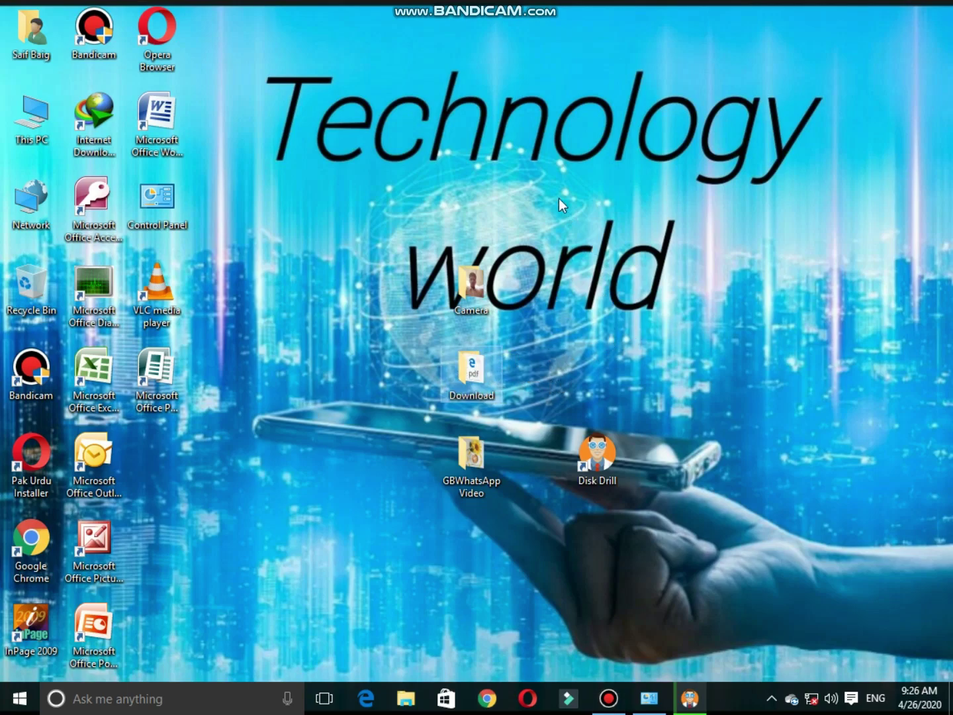